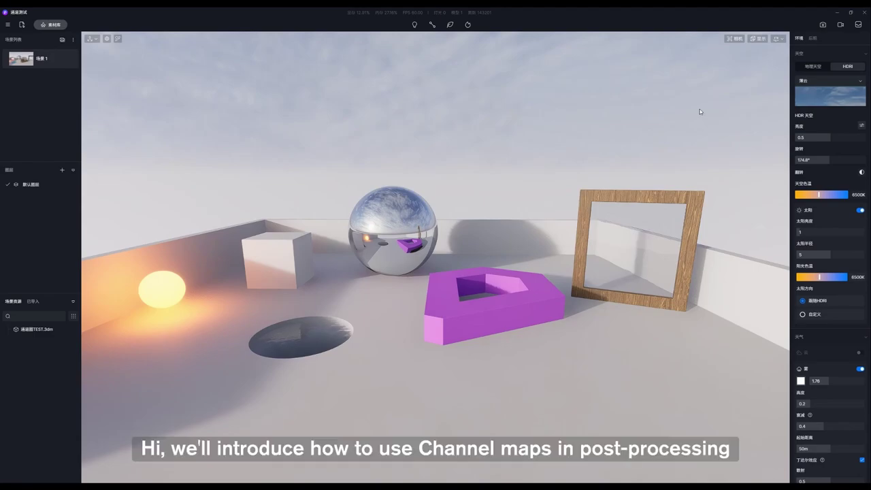
- Switch to still-image rendering and keep only 透明通道 checked, unchecking sky mask, AO, material ID and reflection
click(823, 25)
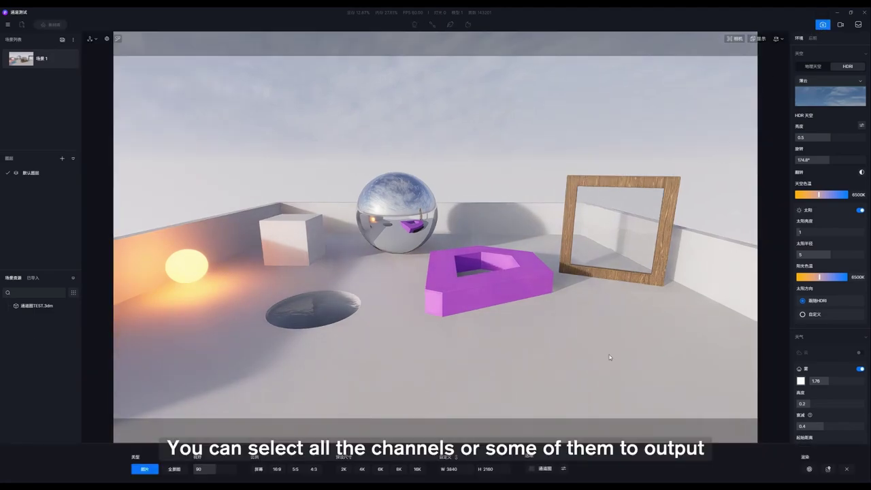
click(563, 468)
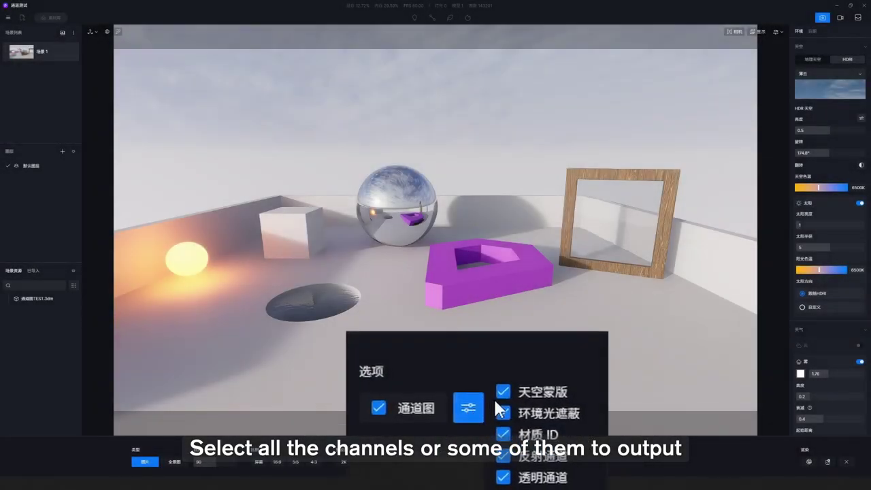
click(505, 391)
click(508, 411)
click(507, 435)
click(510, 456)
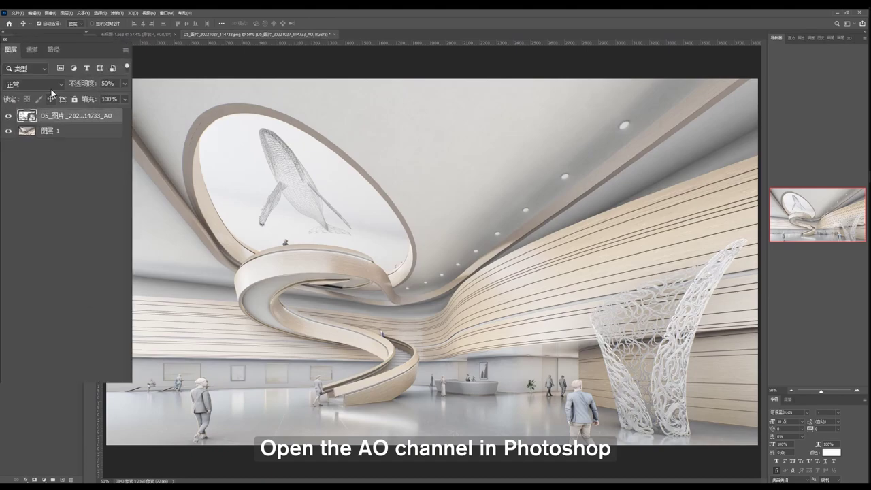
- Set the AO layer to Multiply, toggle its visibility to compare, and bring up its opacity
click(17, 60)
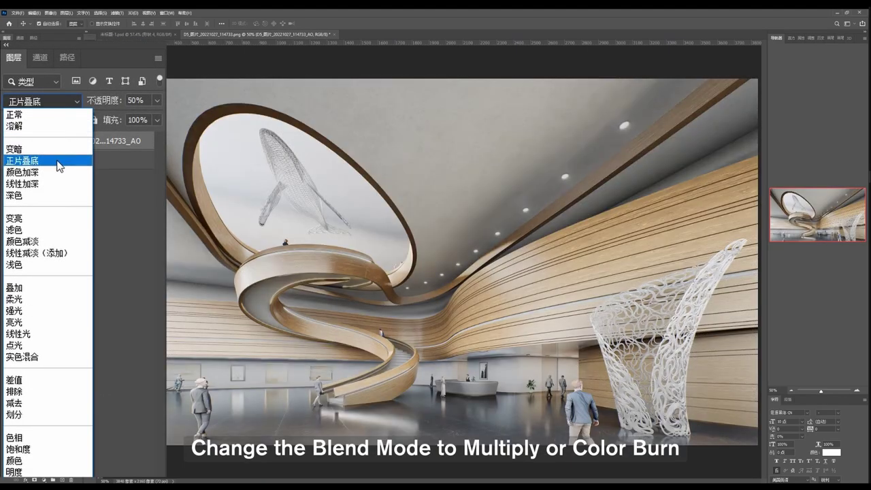
click(58, 165)
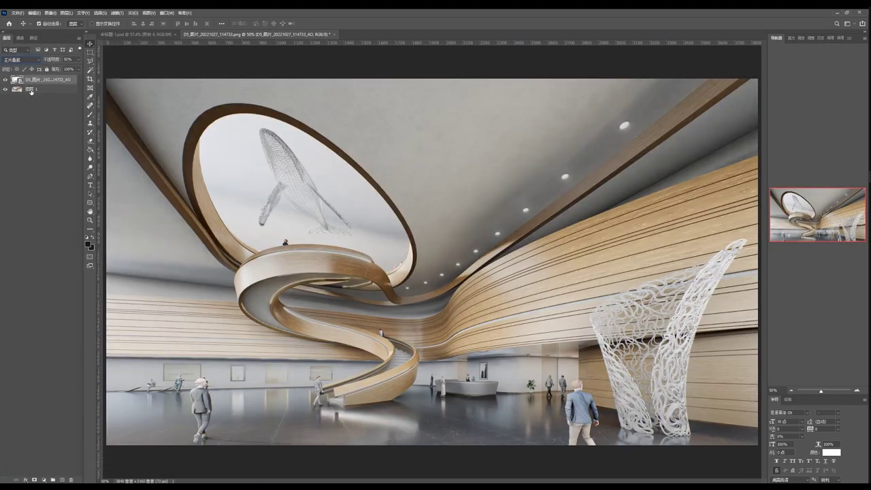
click(7, 81)
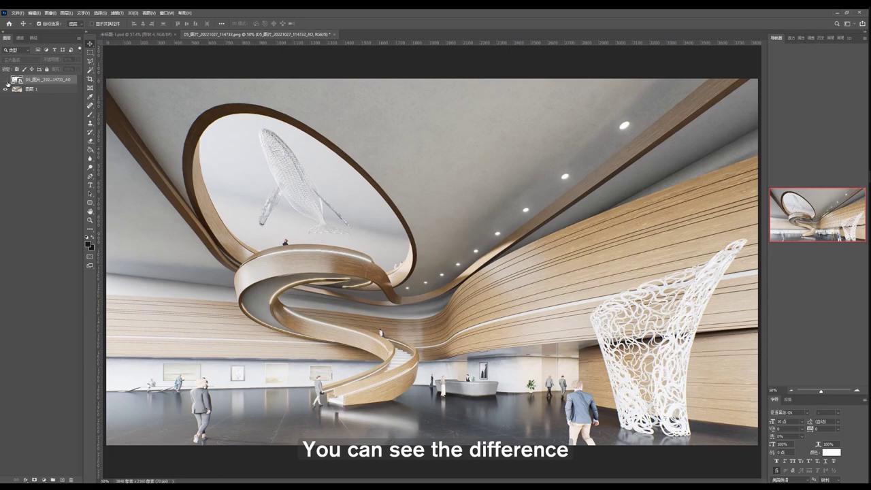
click(7, 80)
click(7, 80)
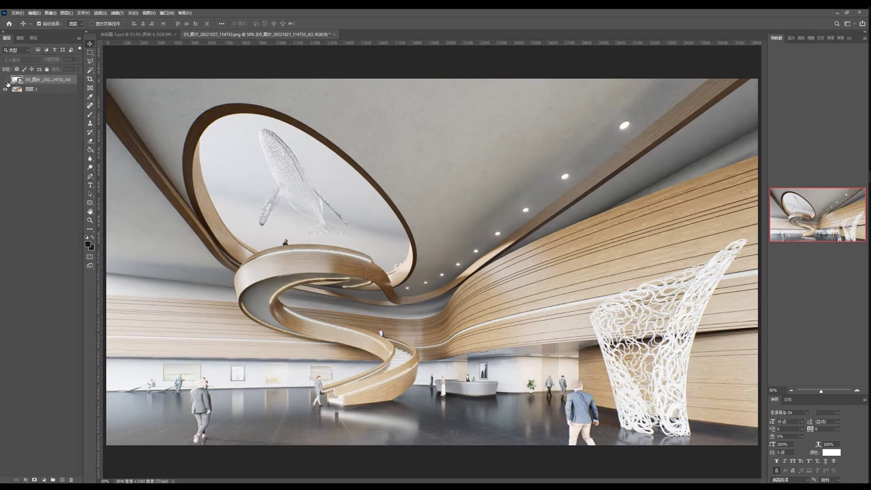
click(7, 80)
click(77, 62)
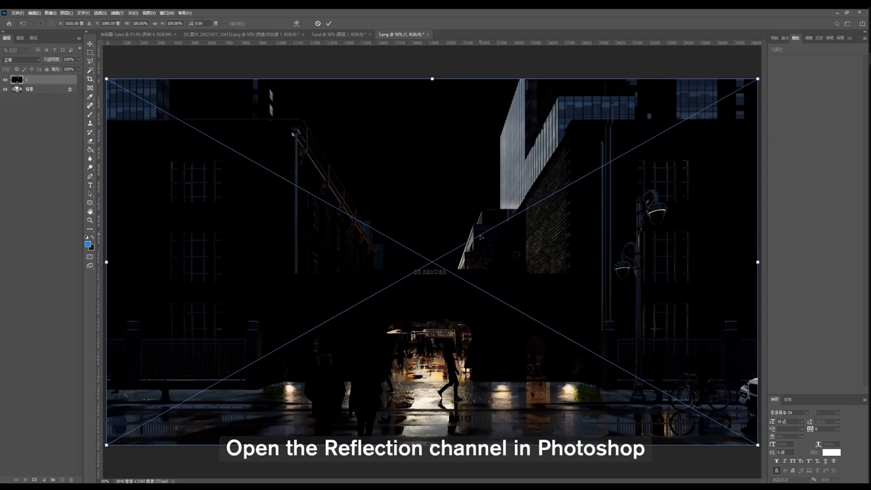
- Commit the reflection image, blend it in Screen mode, compare, and drop opacity from 71% to 9%
key(Return)
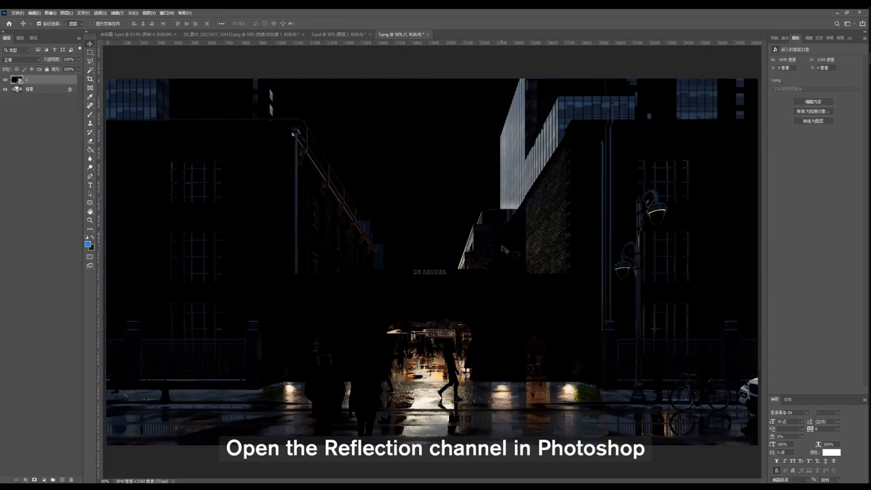
click(20, 59)
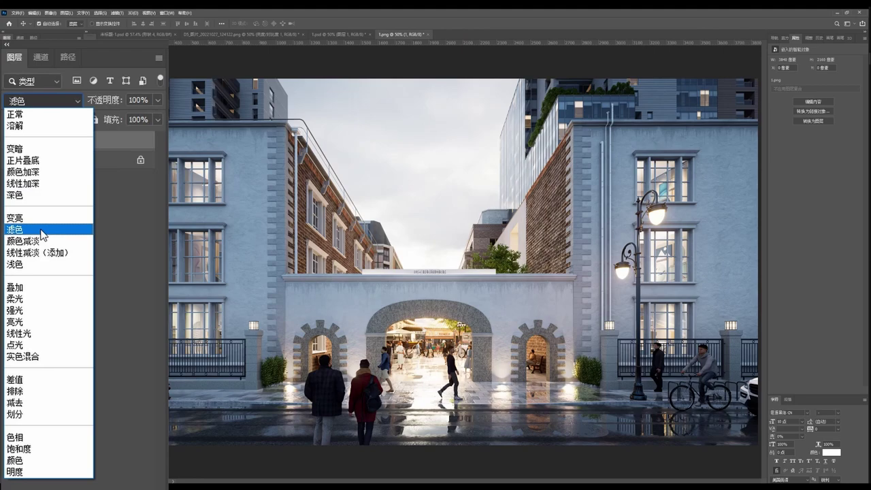
click(41, 229)
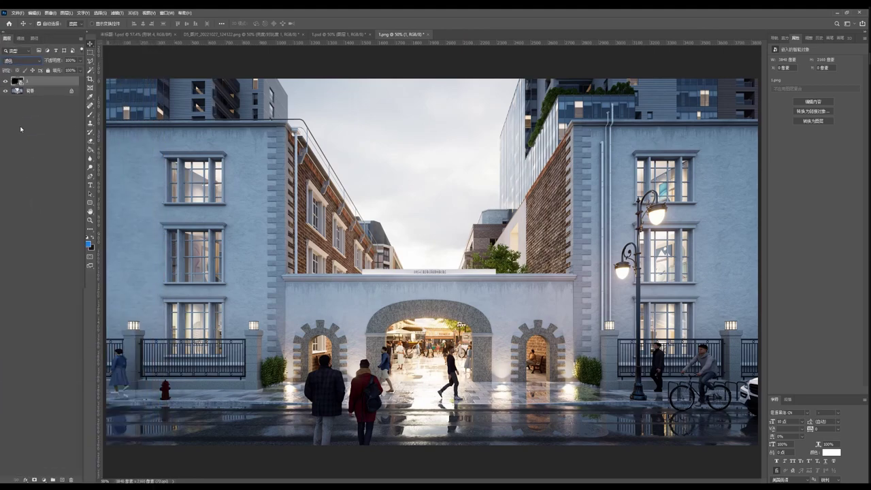
click(7, 81)
click(7, 81)
click(7, 81)
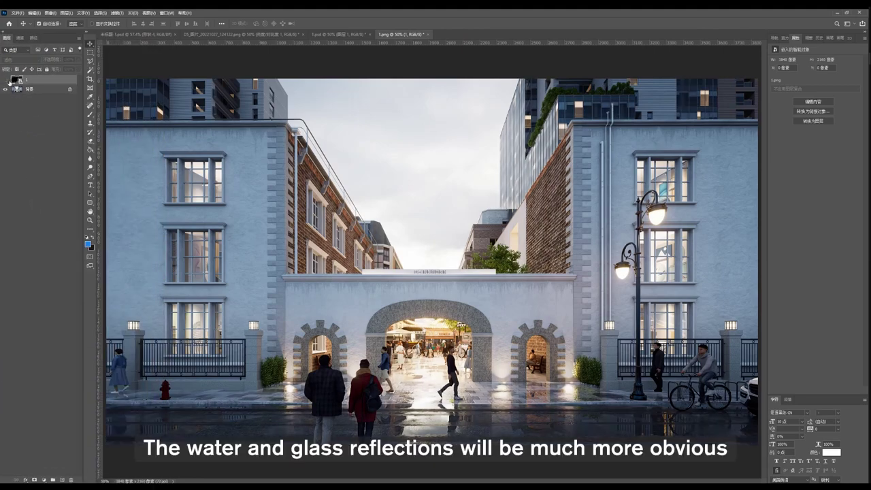
click(7, 81)
click(78, 60)
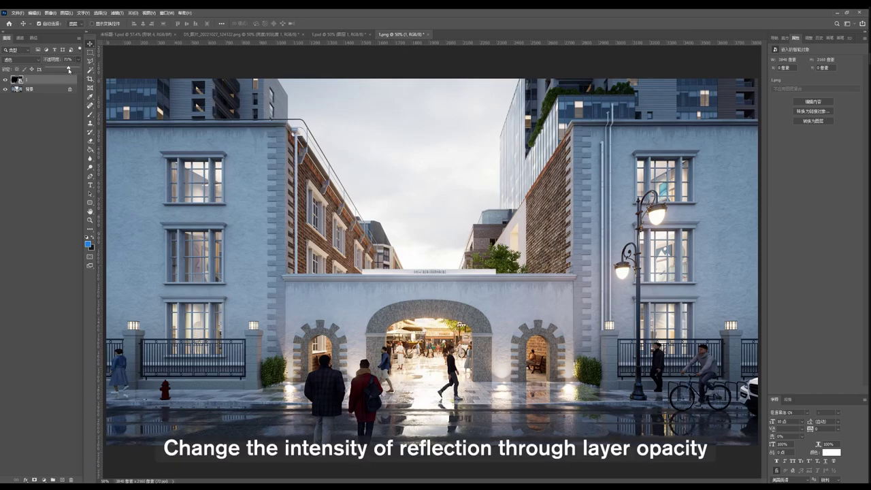
drag(68, 70, 50, 71)
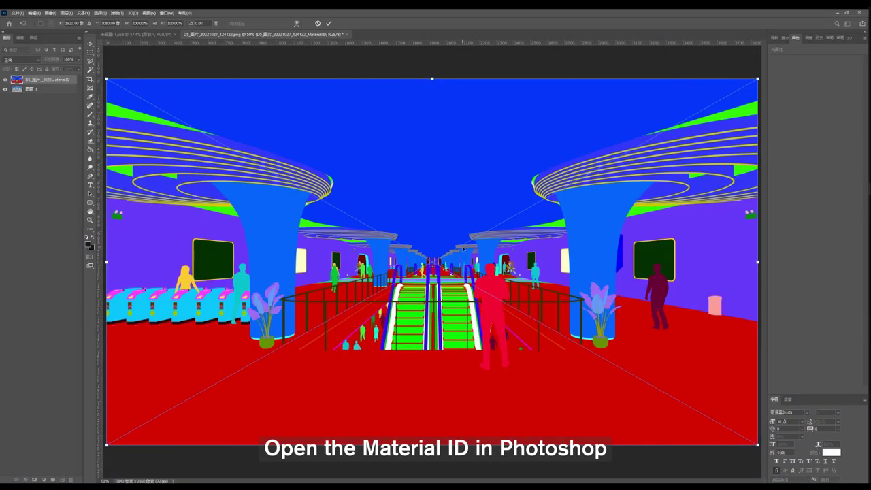
- Select the blue ceiling from the material ID map and shift its hue +180 with a Hue/Saturation layer
key(Return)
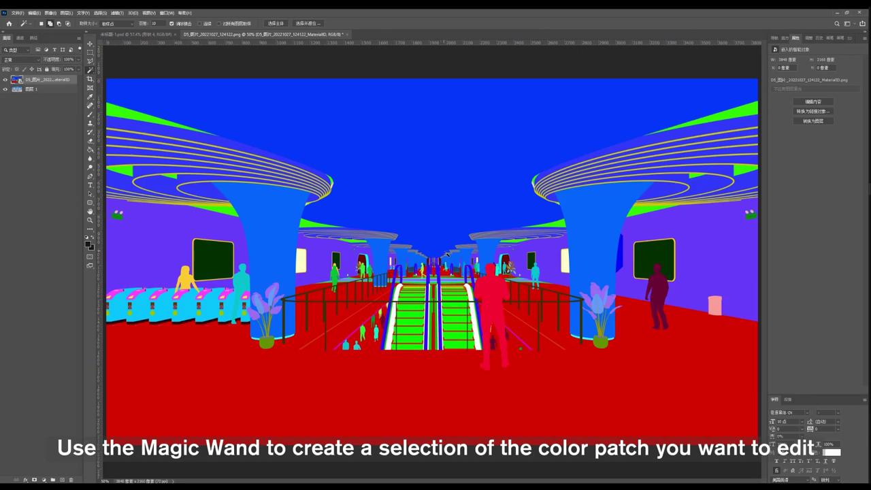
click(429, 176)
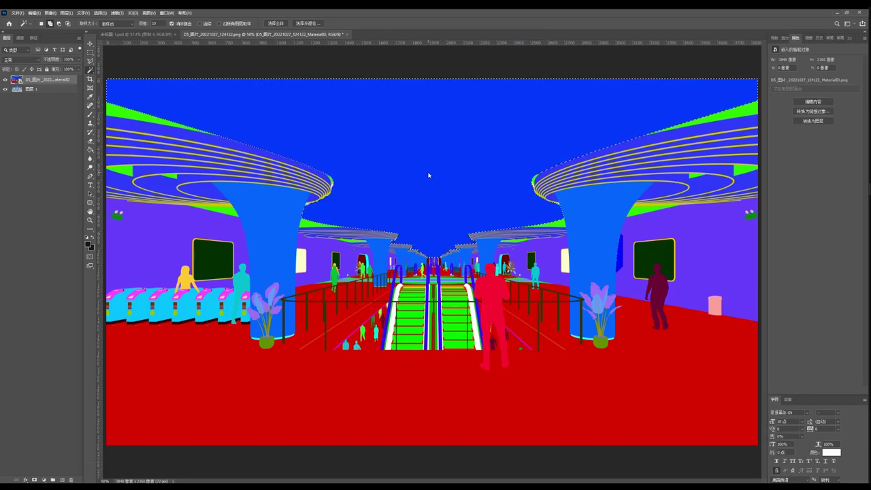
click(6, 79)
click(30, 88)
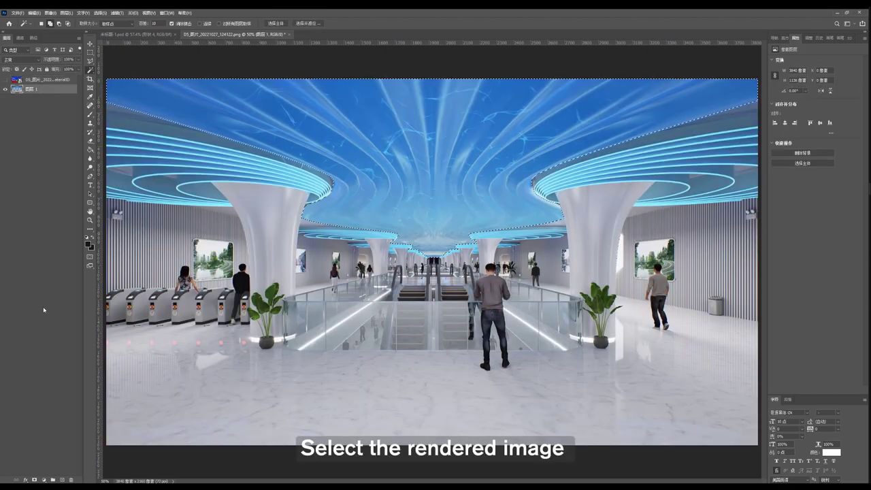
click(43, 480)
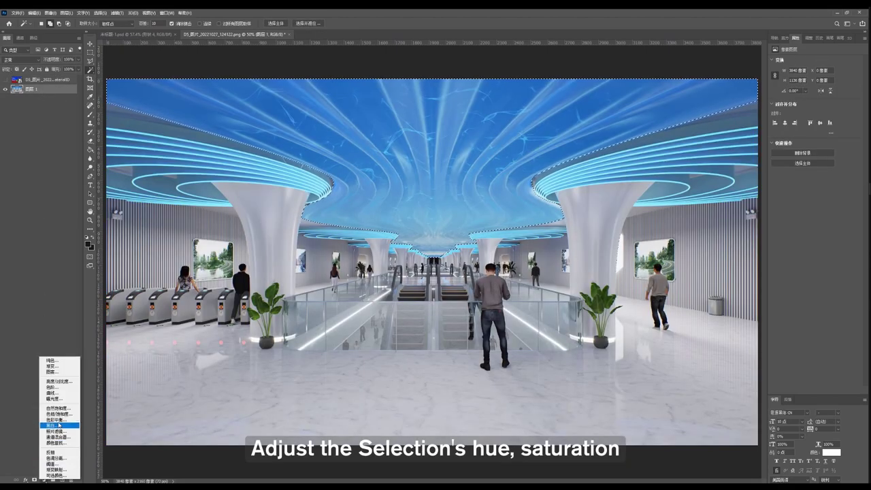
click(64, 413)
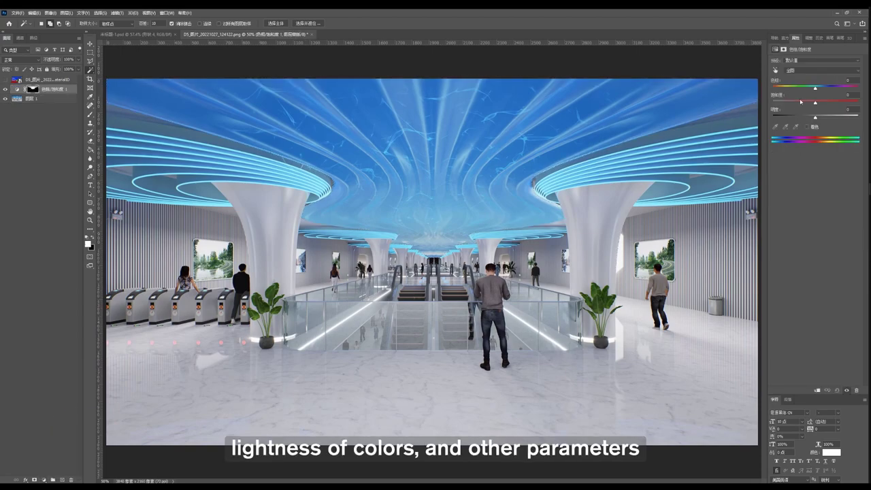
drag(816, 90, 831, 120)
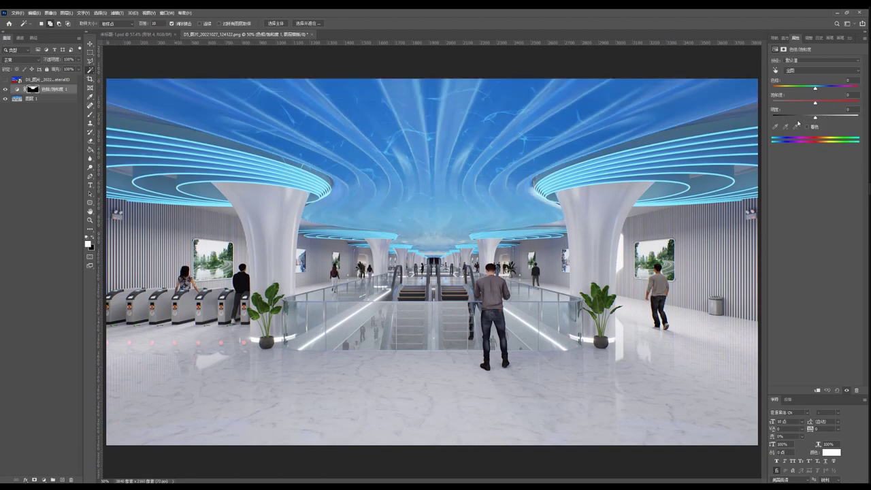
- Add a Brightness/Contrast layer reusing the ceiling mask and raise Brightness to 46
click(41, 99)
click(42, 479)
click(62, 385)
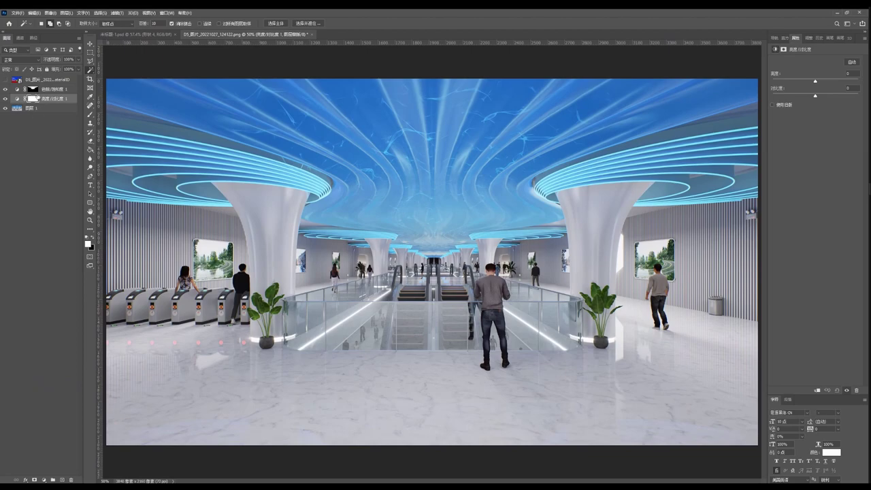
drag(37, 91, 38, 99)
drag(816, 81, 789, 98)
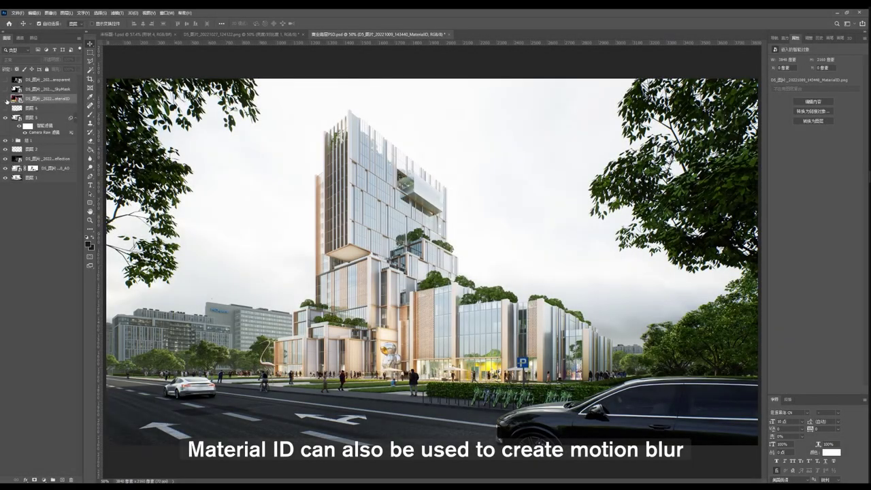
- Magic Wand the car on the MaterialID map and copy it from the render onto a new layer
click(6, 100)
key(w)
click(590, 428)
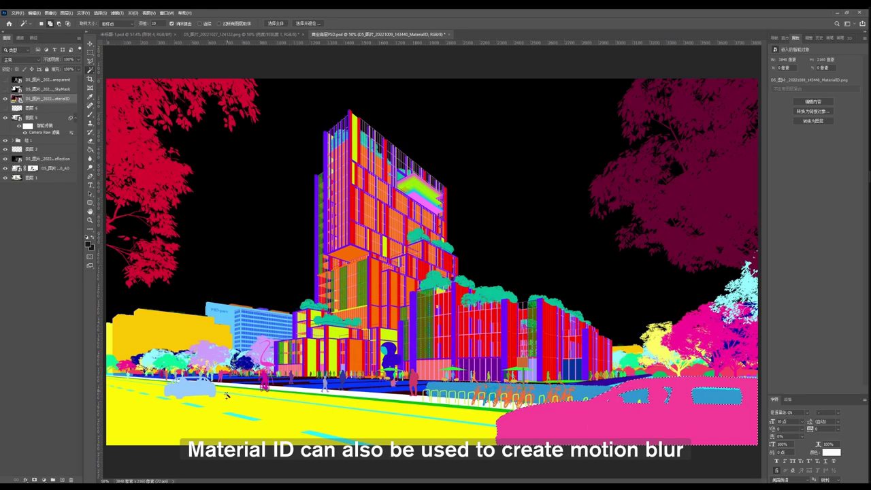
click(6, 100)
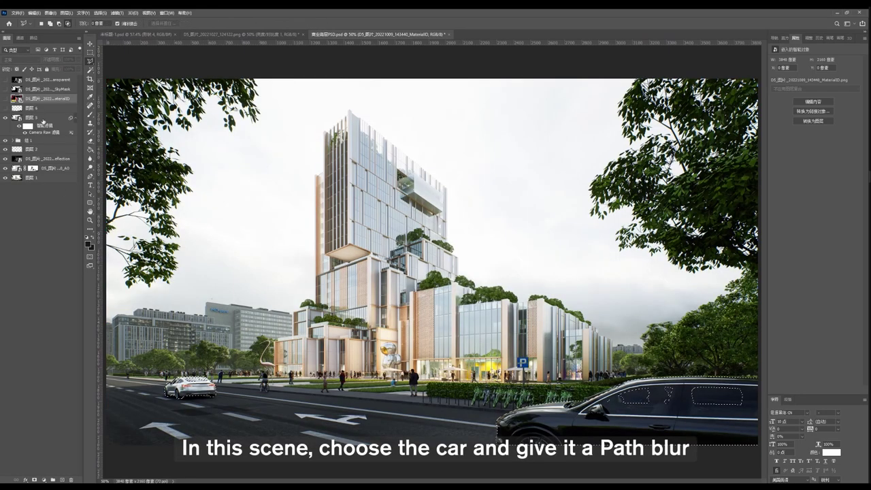
click(34, 117)
key(ctrl+j)
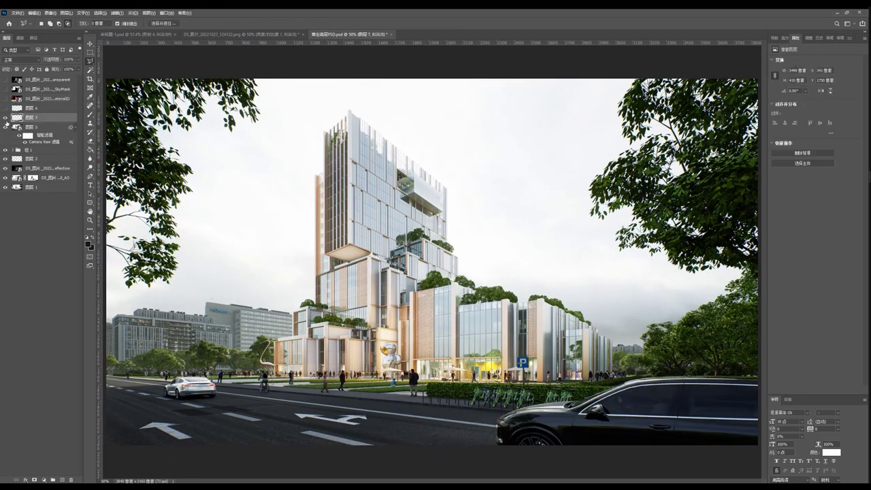
alt+click(7, 120)
alt+click(7, 119)
- Apply a Path Blur at 50% speed to the cars layer, adjusting the blur direction
click(117, 13)
mouse_move(170, 110)
click(208, 131)
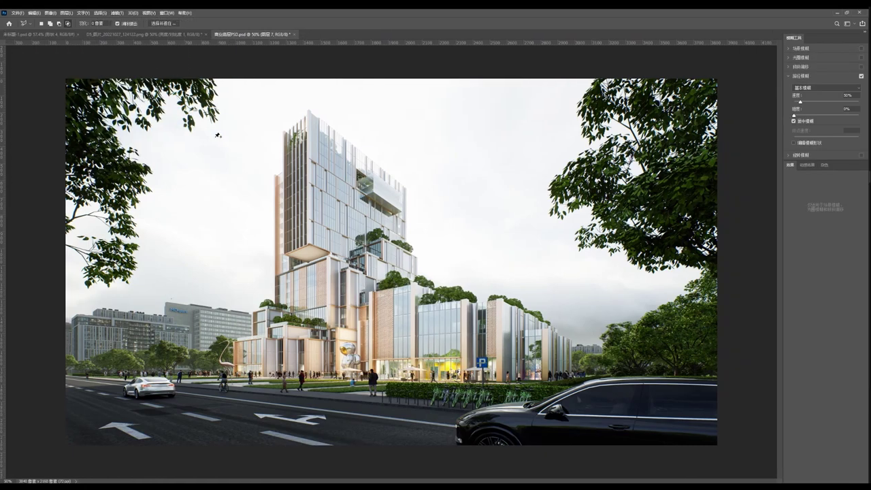
click(801, 102)
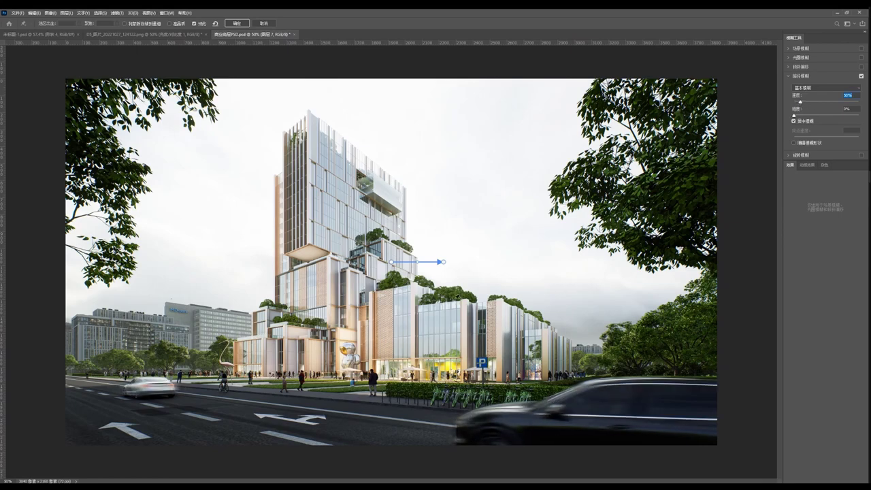
drag(443, 264, 451, 271)
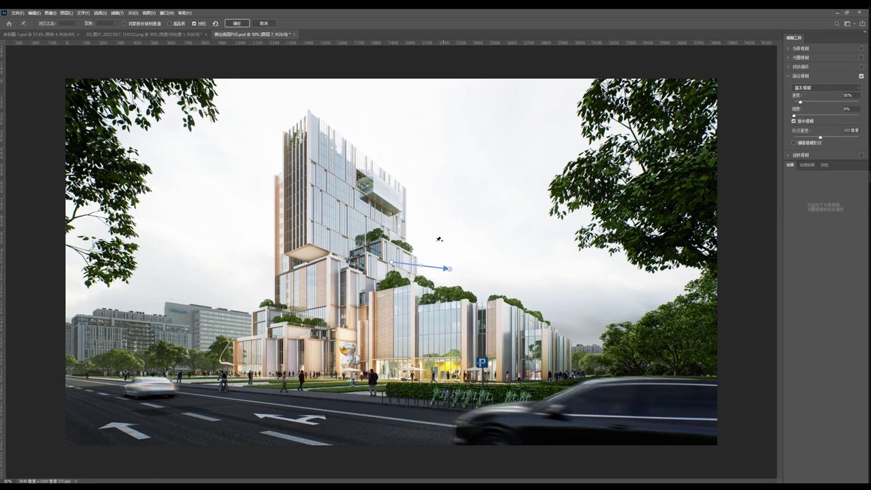
key(Return)
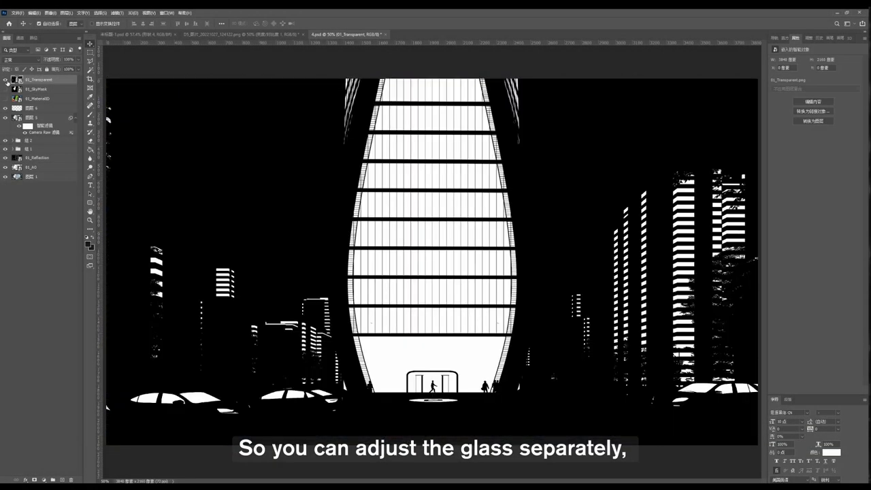
- Magic Wand the white glass on the Transparent map and raise its brightness with a Brightness/Contrast layer
key(w)
click(432, 175)
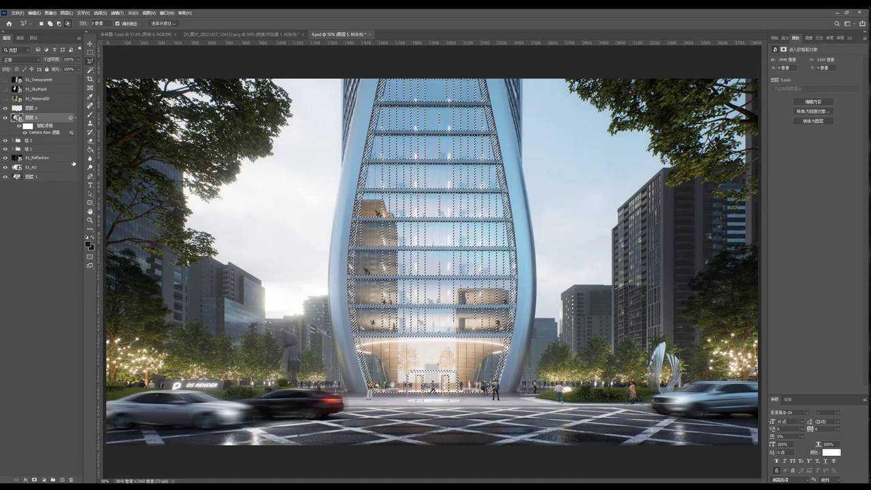
click(41, 479)
click(65, 386)
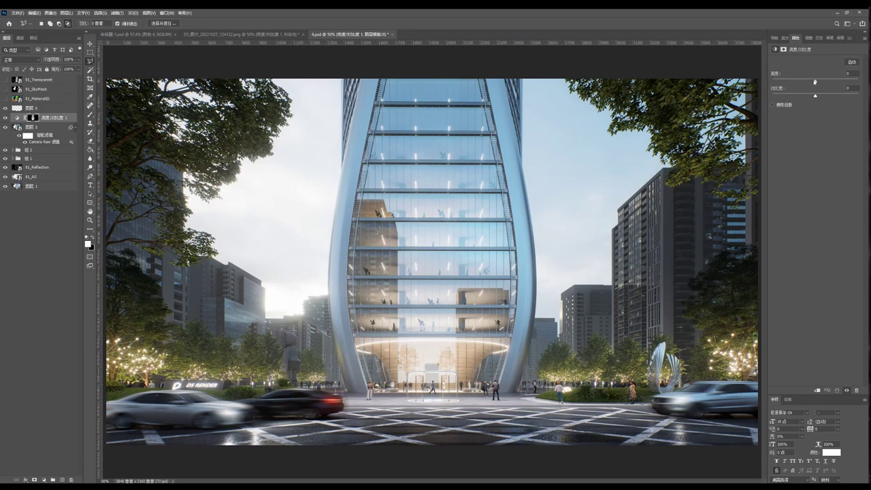
drag(815, 82, 827, 82)
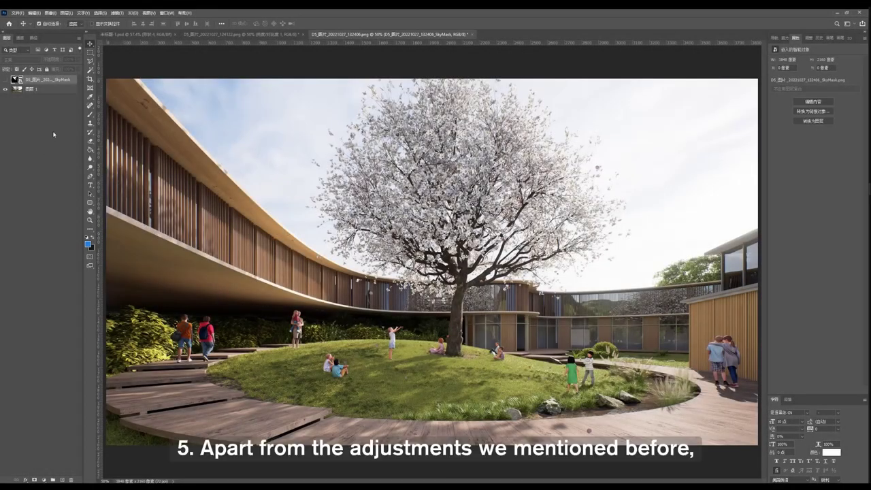
- Select the sky from SkyMask, mask it out of the render layer, and commit the placed sunset sky
click(6, 79)
key(w)
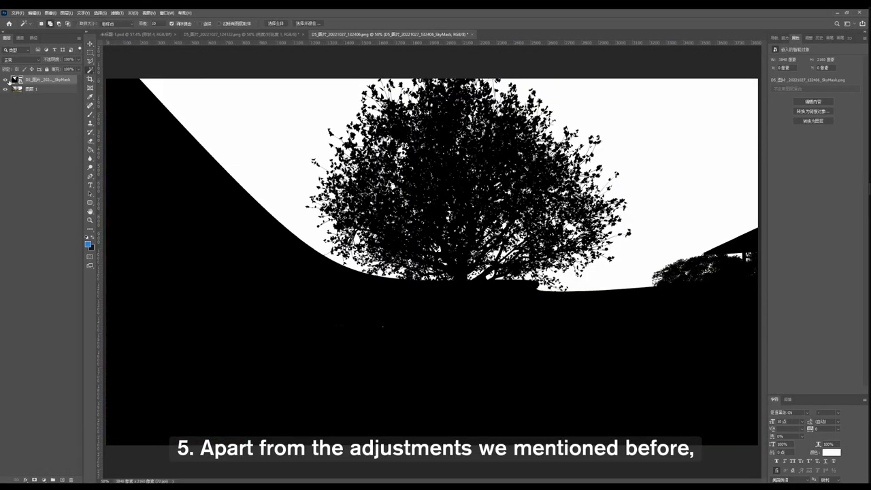
click(196, 212)
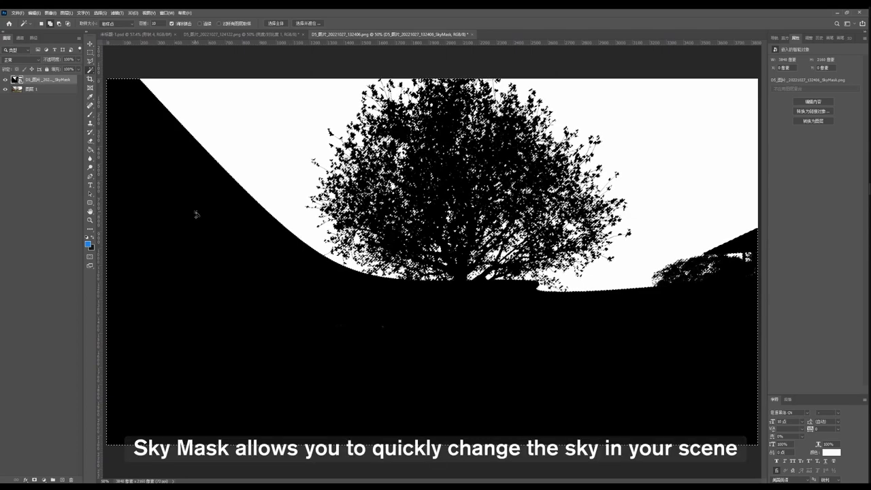
click(6, 79)
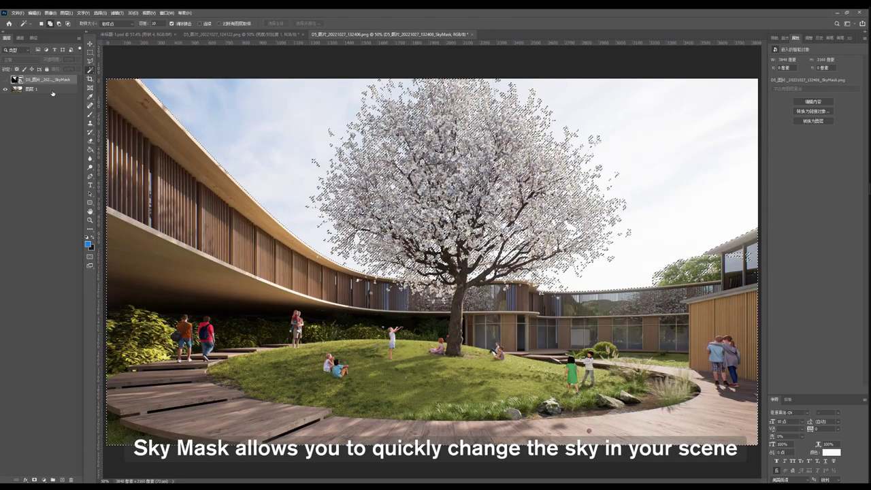
click(52, 90)
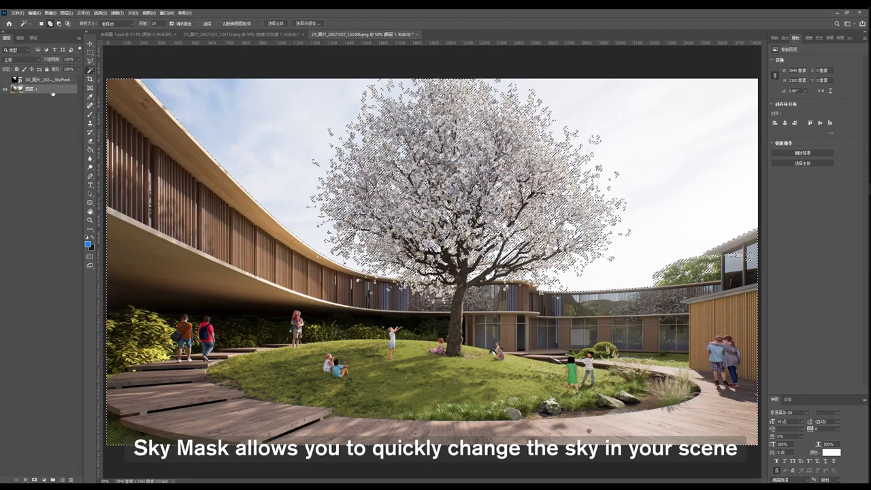
click(35, 480)
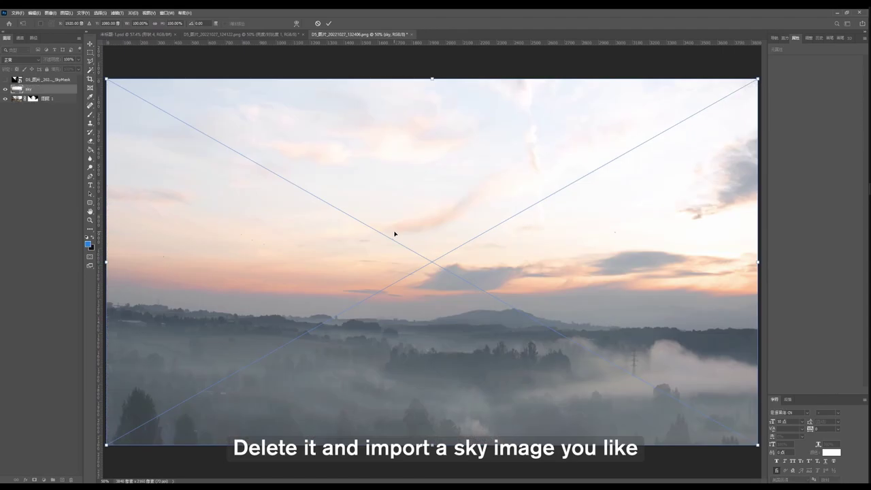
key(Return)
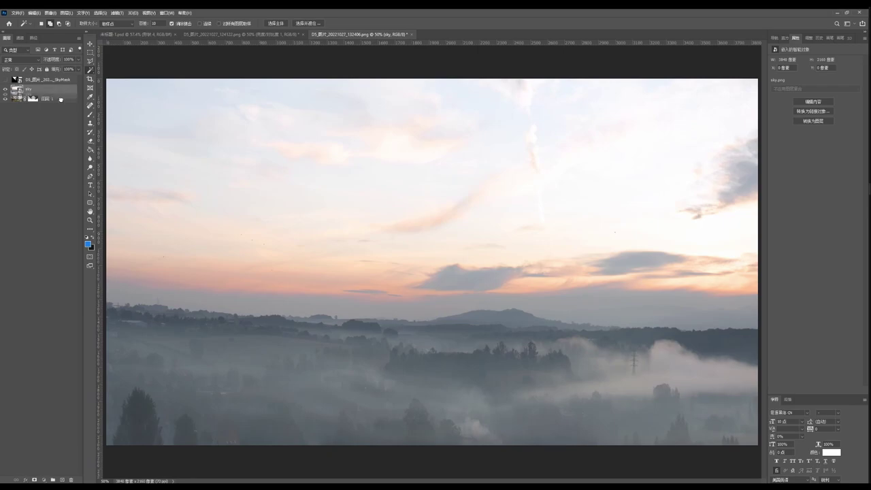